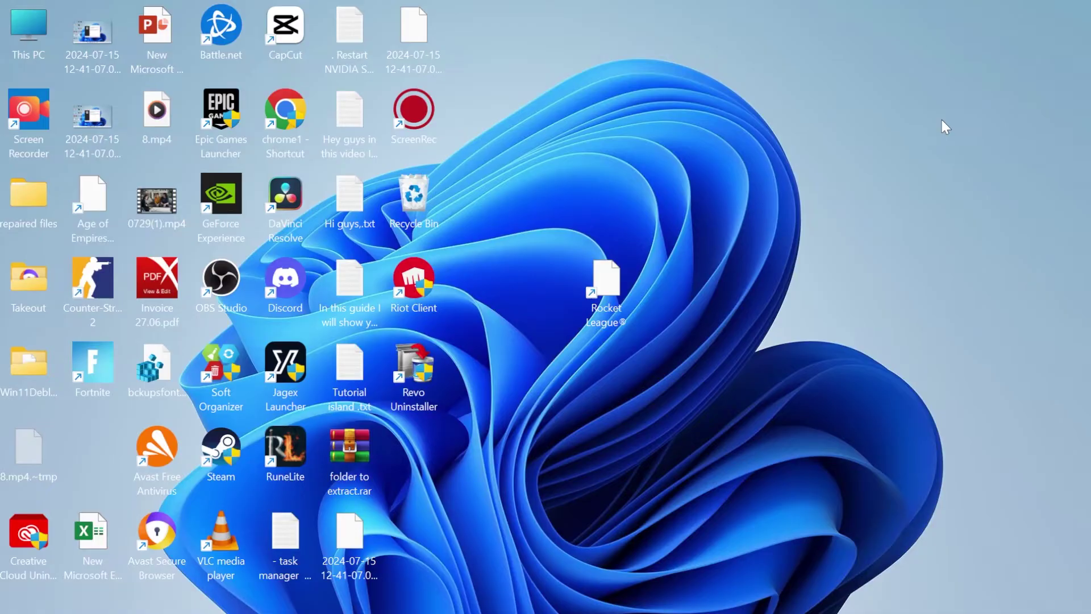
Step: Open Device Manager from Start search and expand Display adapters
key("super")
type("devi")
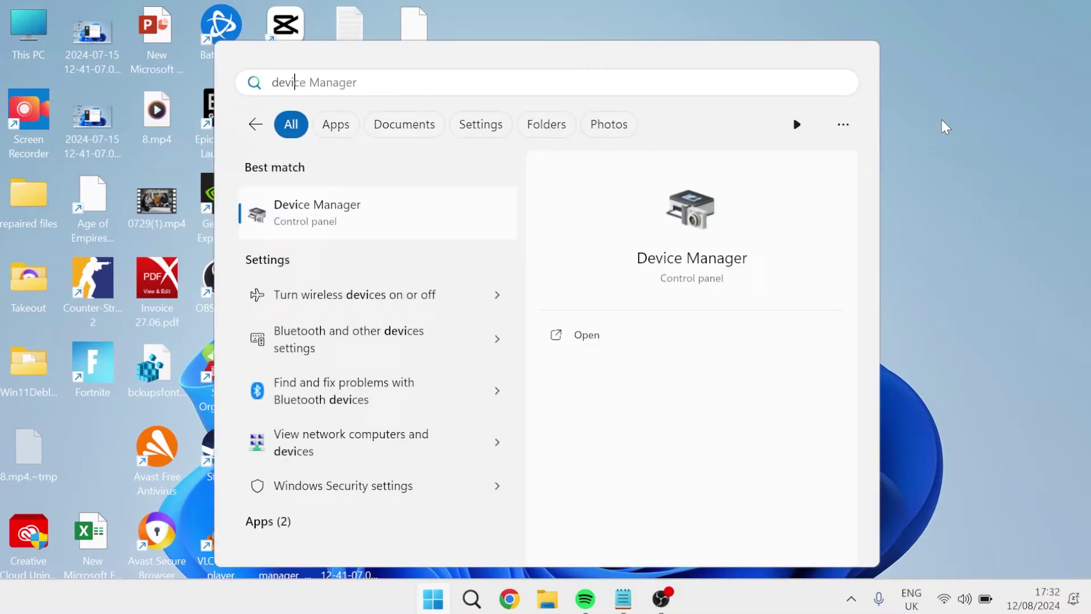
type("ce")
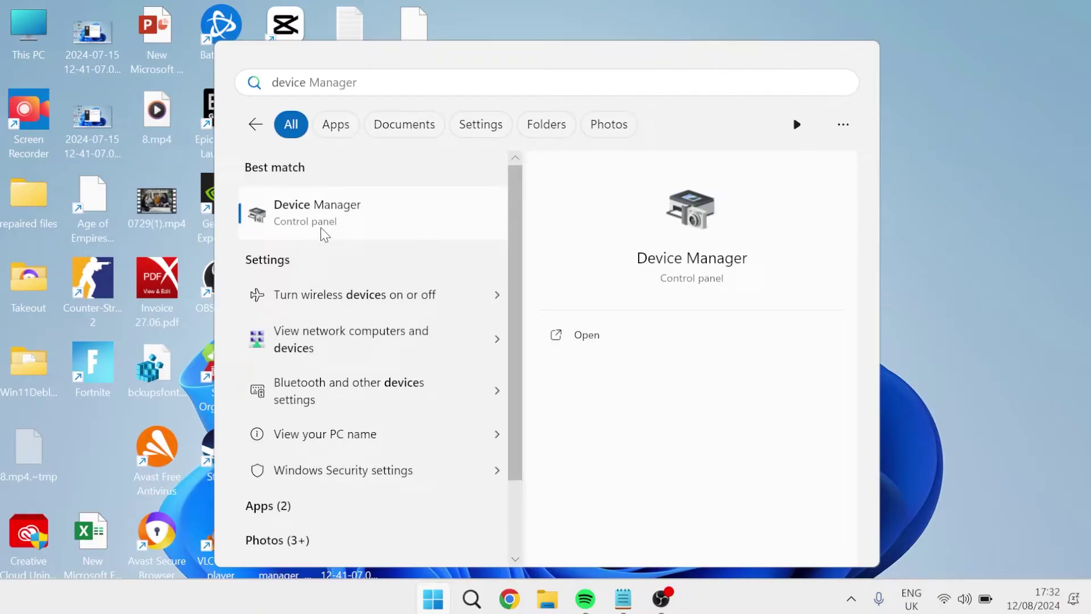
left_click(344, 218)
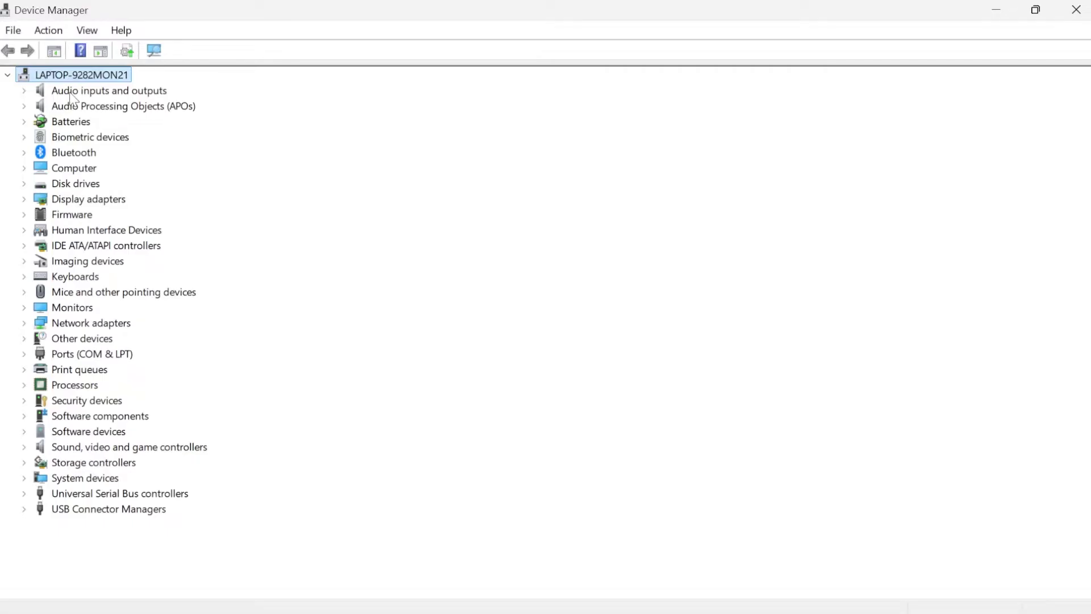
left_click(25, 200)
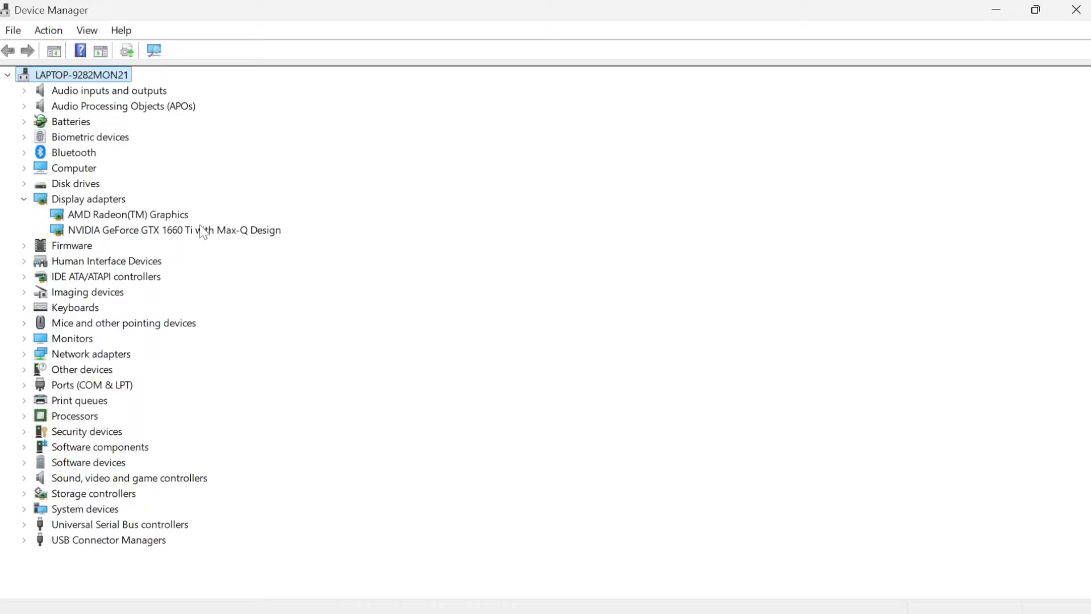
Step: Reinstall the NVIDIA GeForce GTX 1660 Ti driver by picking it from drivers on this computer
left_click(127, 233)
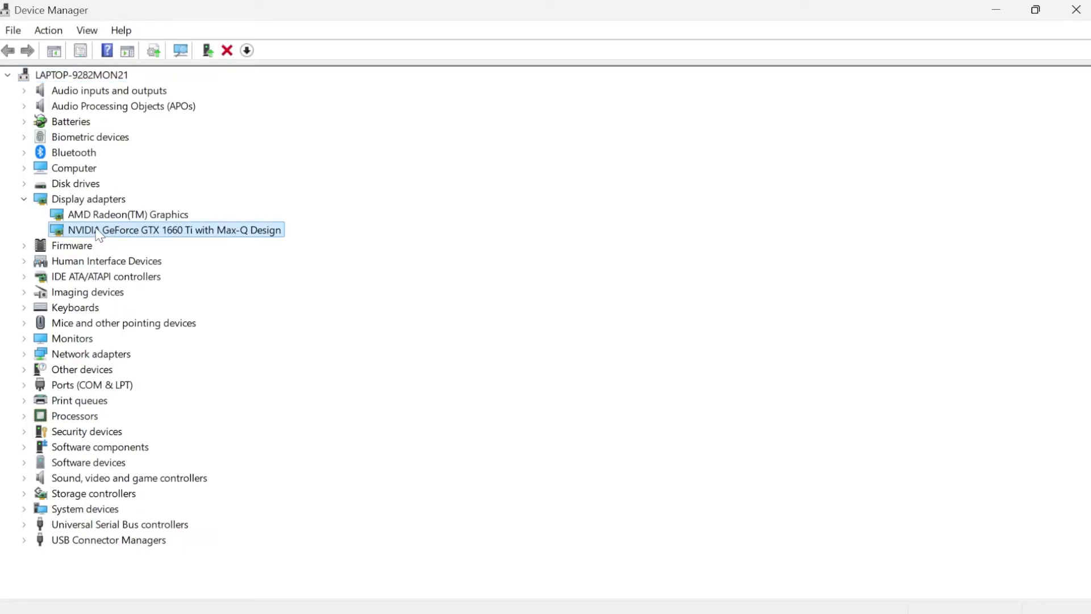
right_click(96, 231)
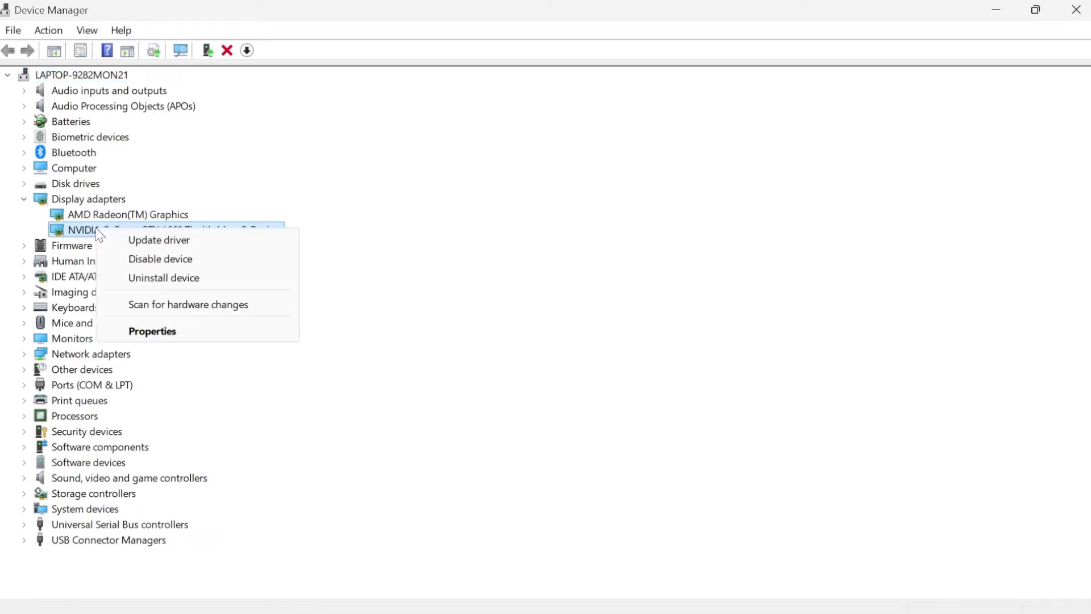
left_click(150, 242)
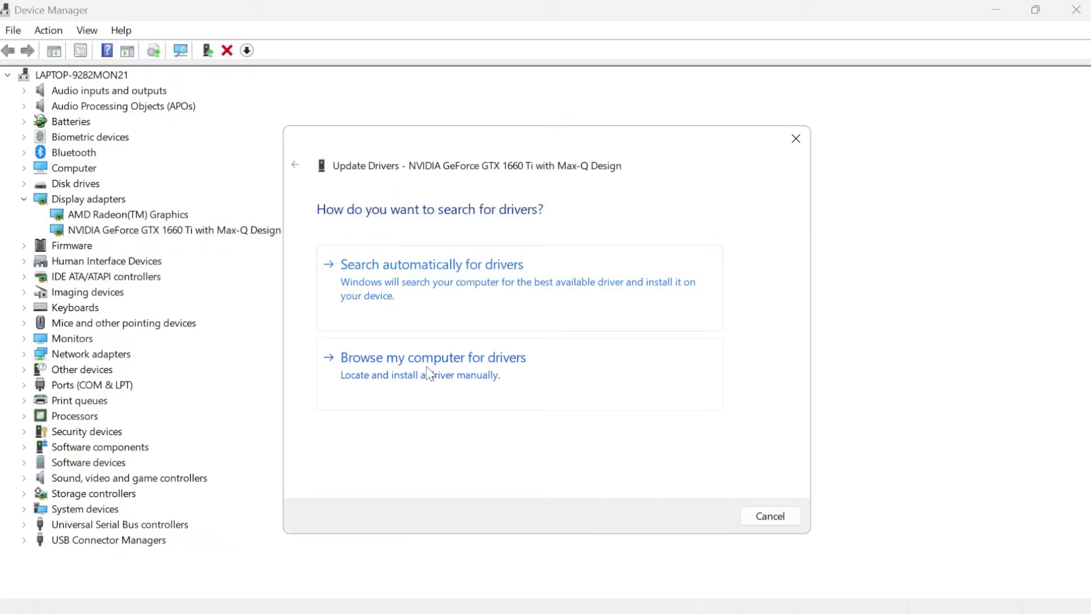
left_click(430, 366)
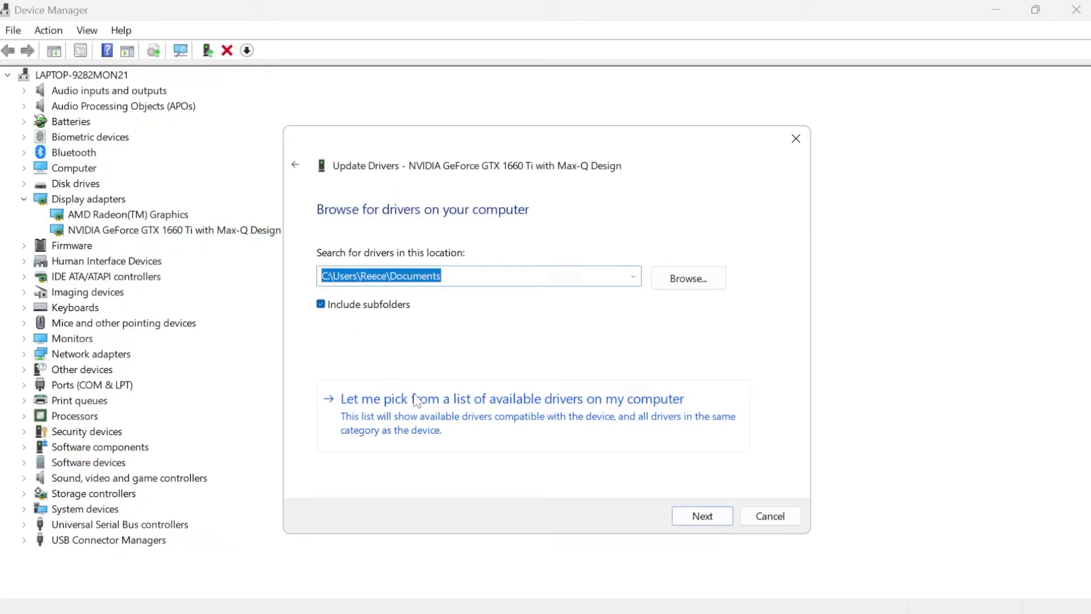
left_click(470, 410)
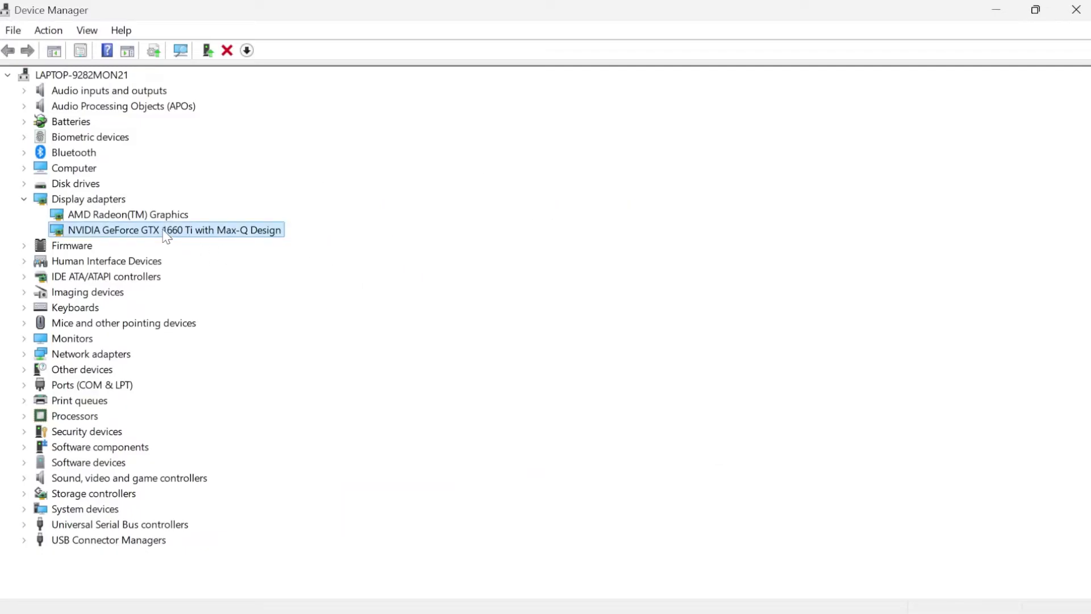
Step: Search automatically for a better GTX 1660 Ti driver, then look for one on Windows Update
right_click(161, 238)
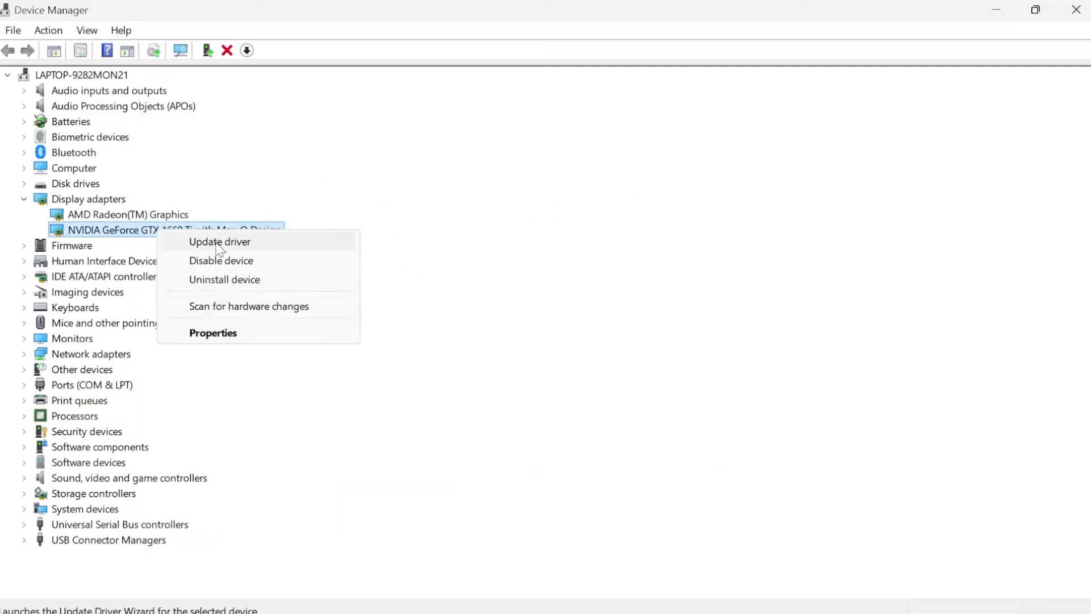
left_click(218, 244)
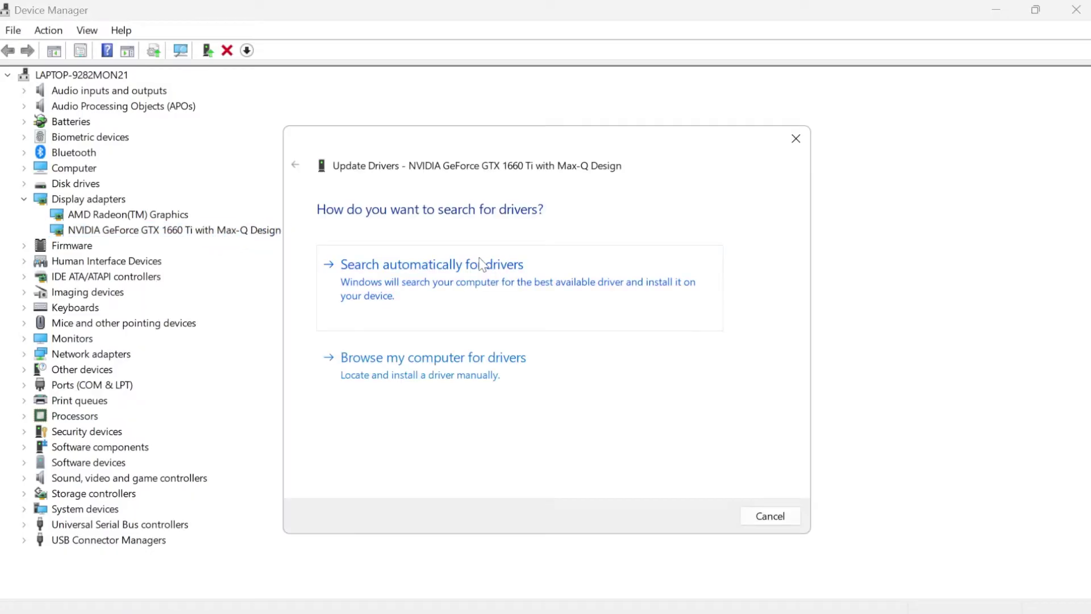
left_click(456, 281)
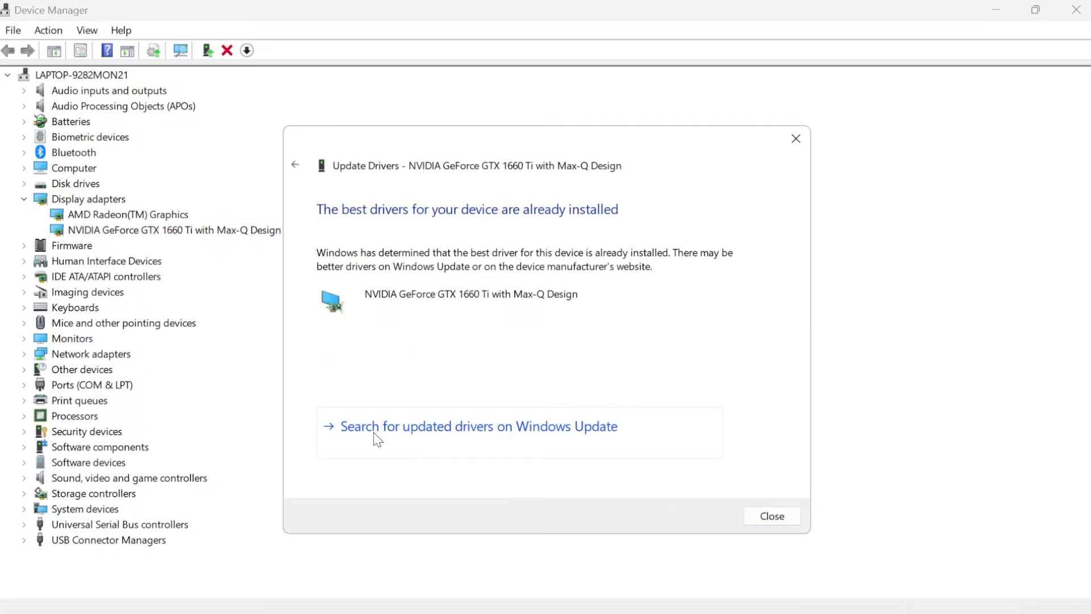
left_click(470, 439)
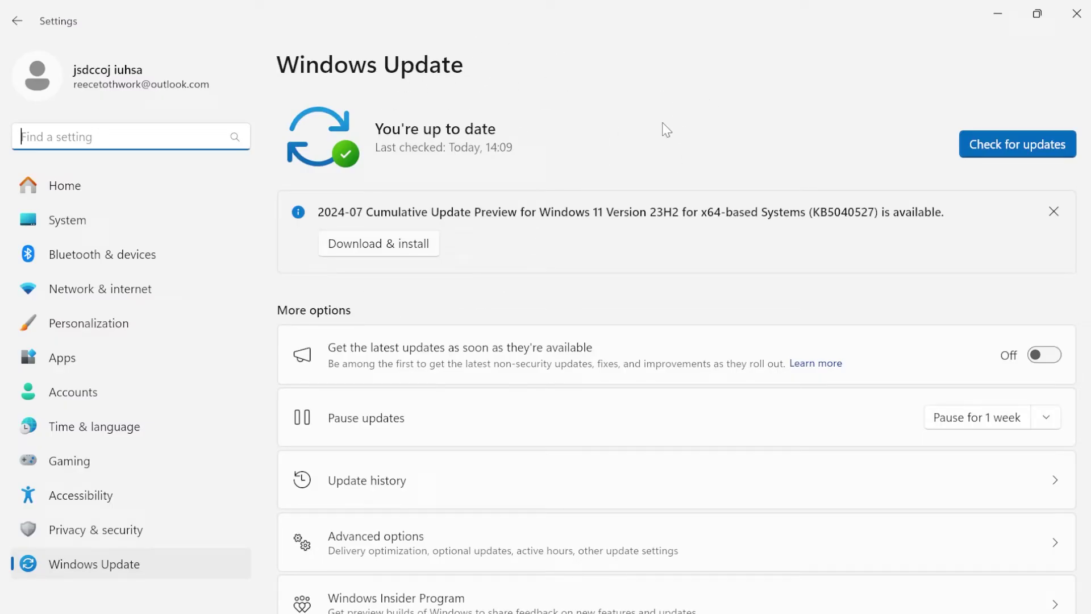
Step: Start a Windows Update check and close Settings
left_click(1047, 143)
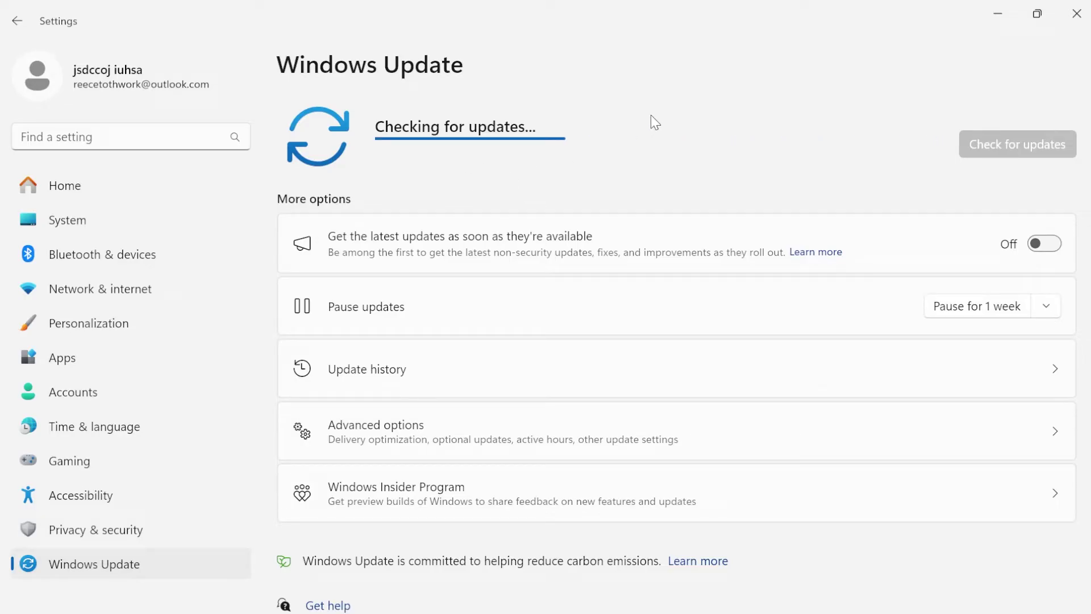
left_click(1076, 14)
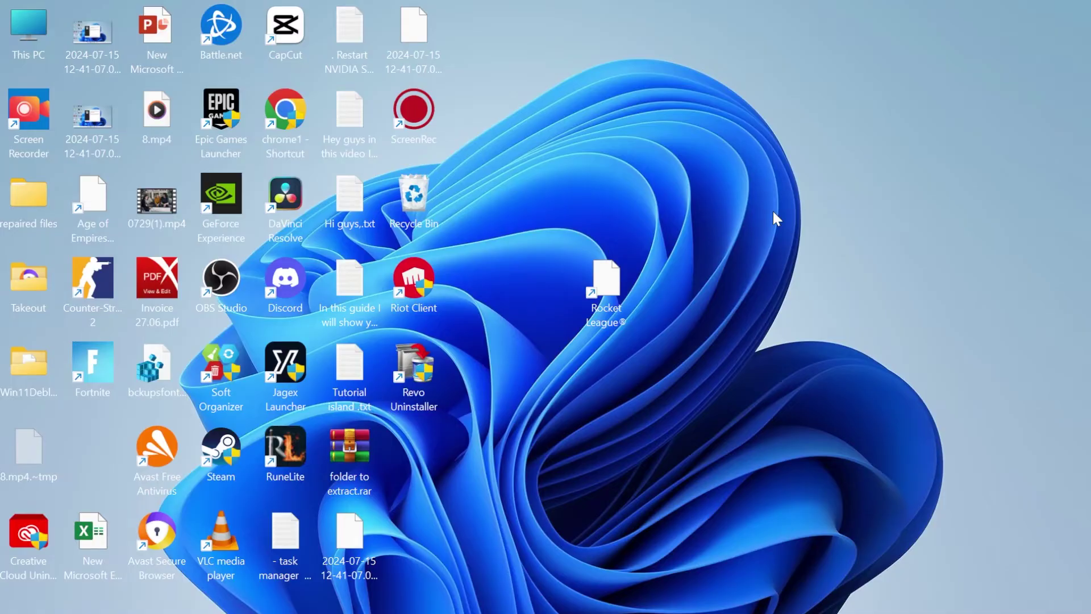
Step: Run sfc /scannow in a Command Prompt launched as administrator
key("super")
type("cmd")
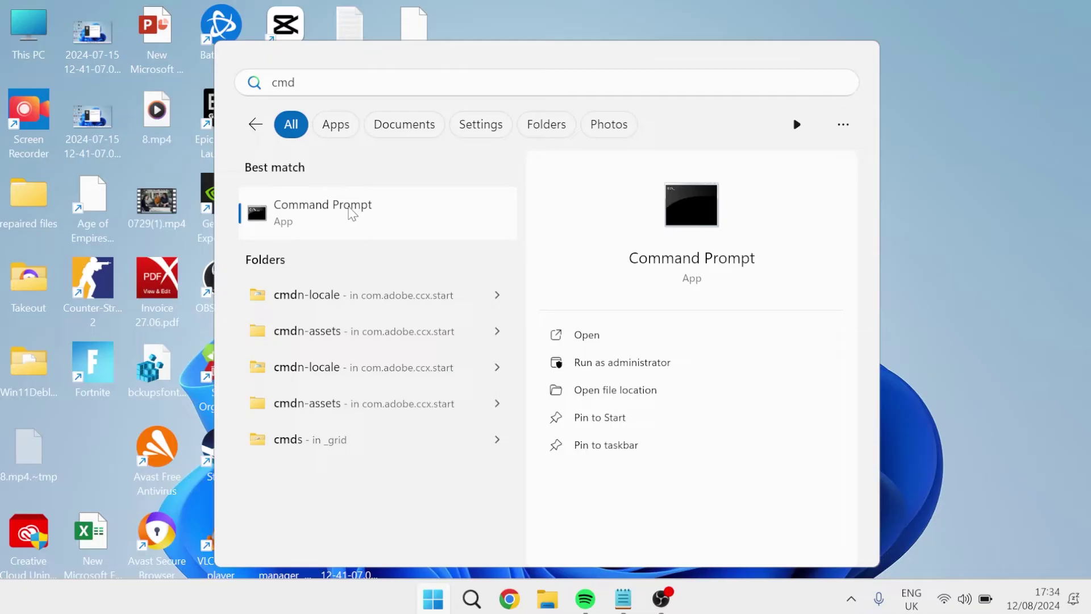
right_click(351, 214)
left_click(455, 226)
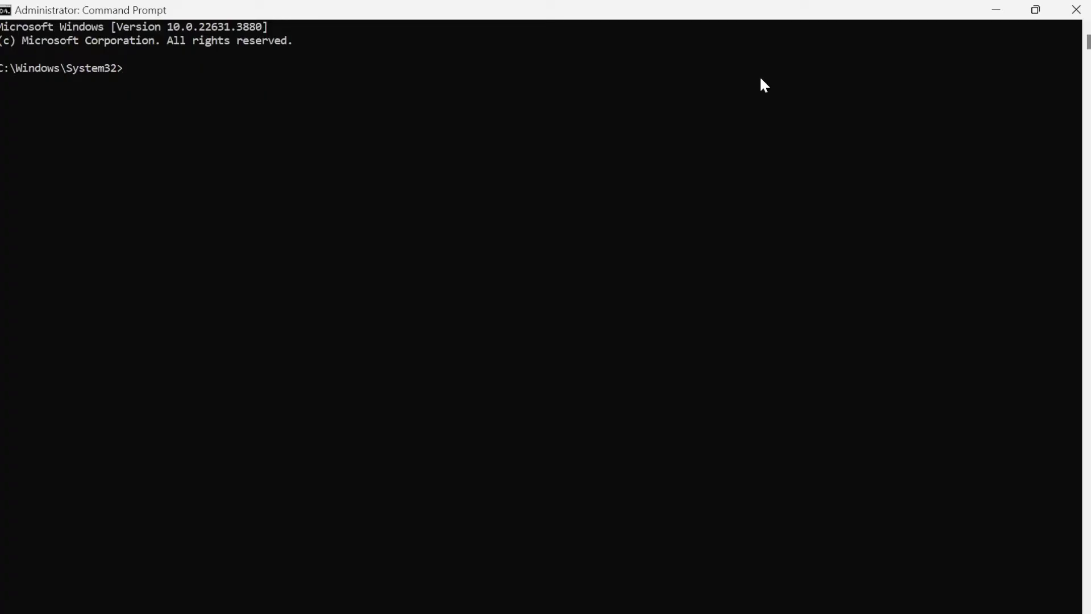
type("sfc /scannow")
key("Return")
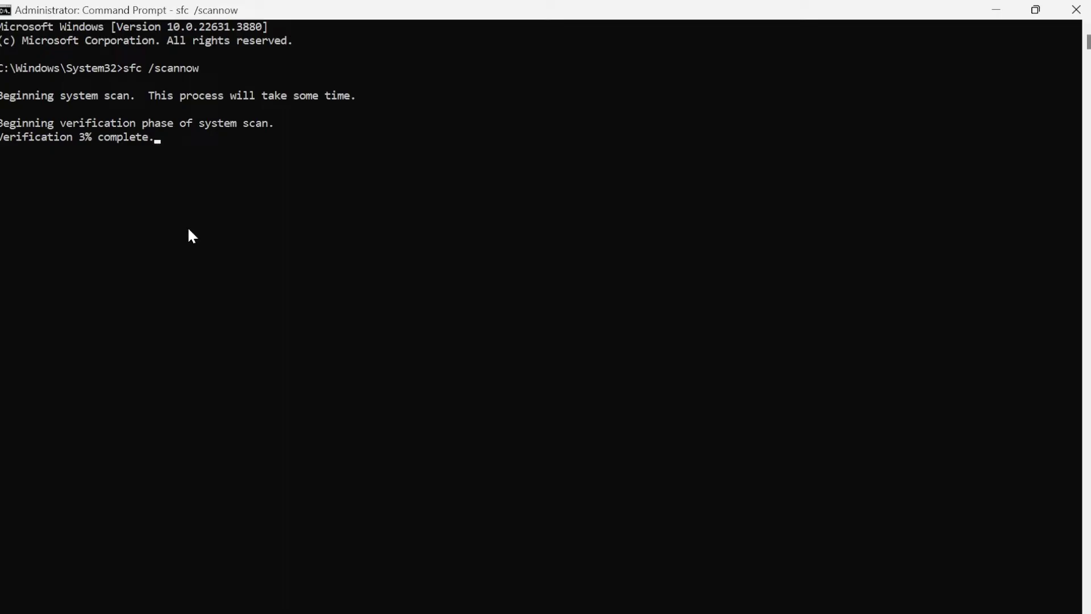
Step: Close Command Prompt and browse File Explorer to C:\Windows
left_click(1076, 10)
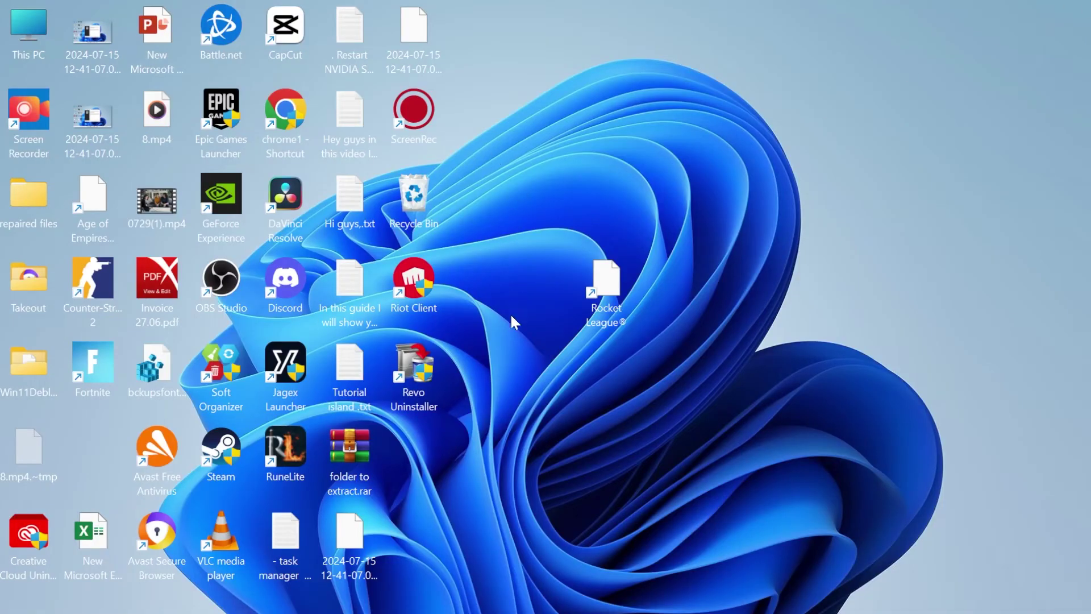
left_click(546, 598)
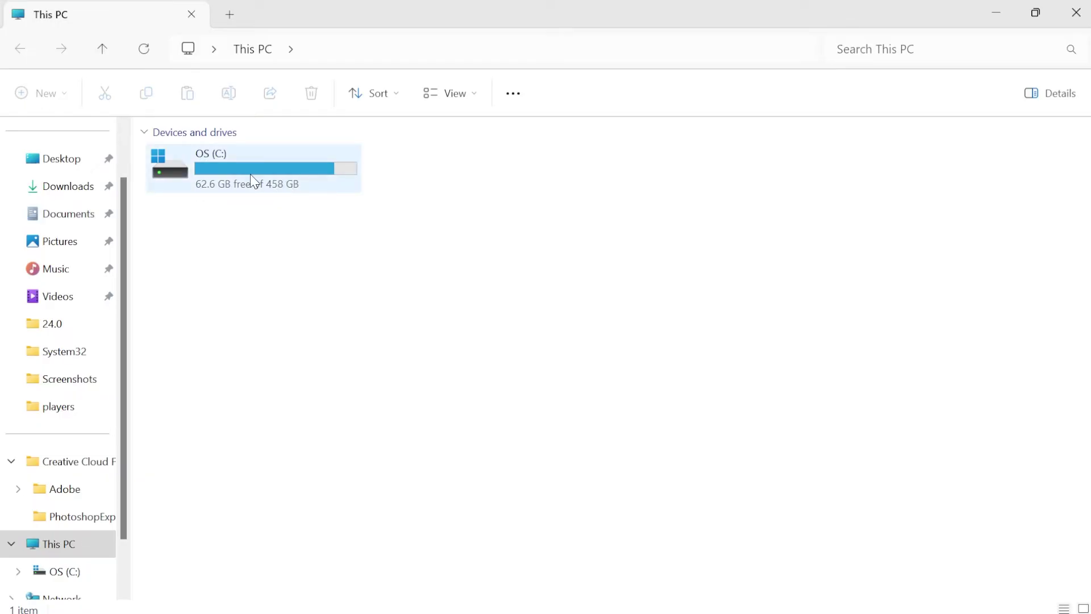
double_click(250, 173)
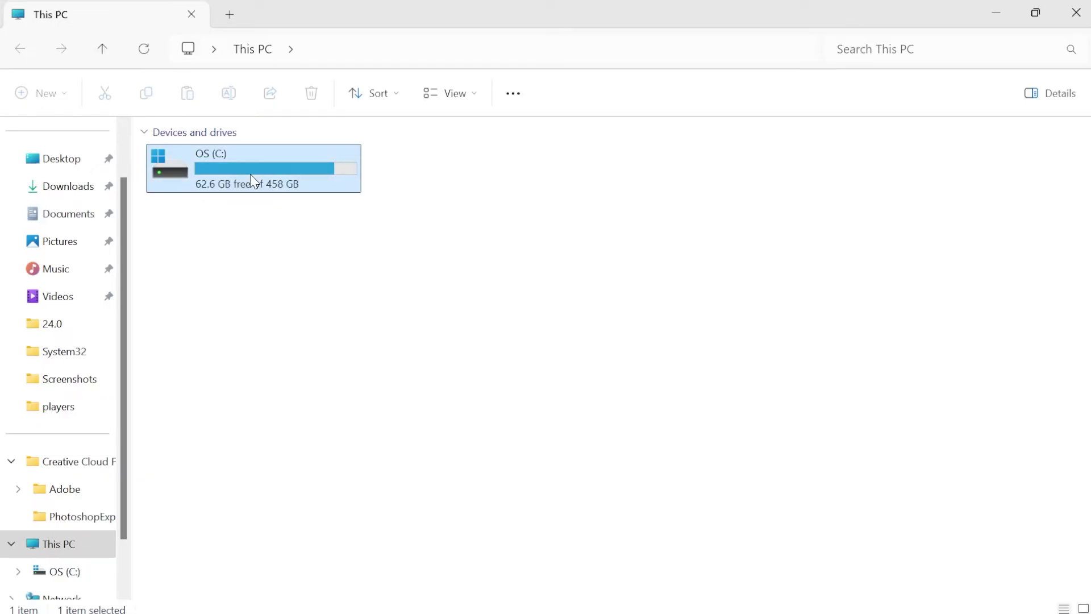
scroll(297, 386, "down", 5)
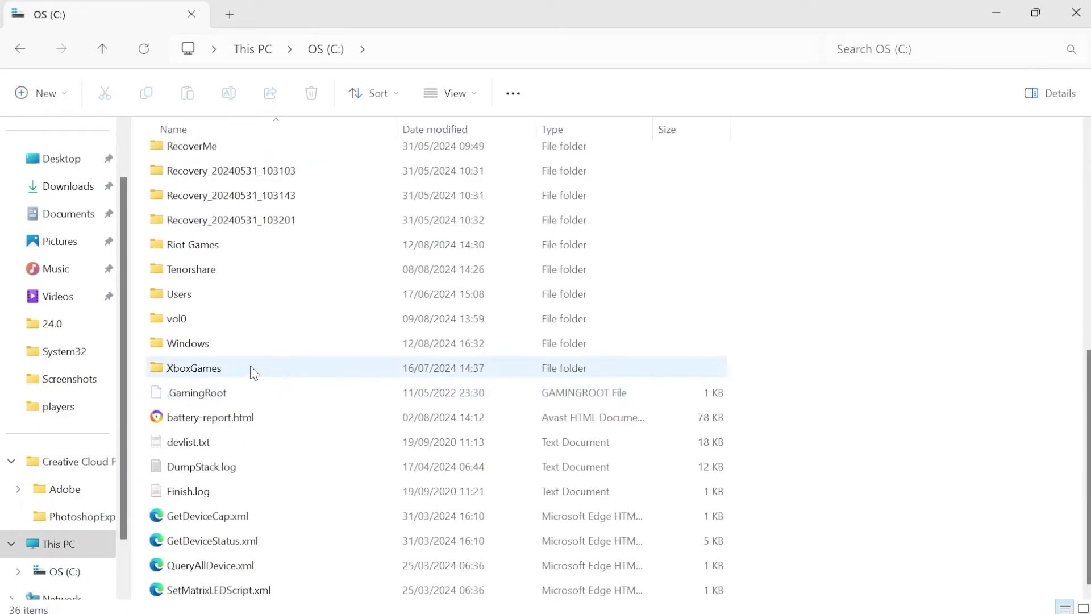
double_click(205, 346)
Step: Open System32 and search it for nvlddmk
scroll(247, 290, "down", 17)
scroll(246, 288, "down", 4)
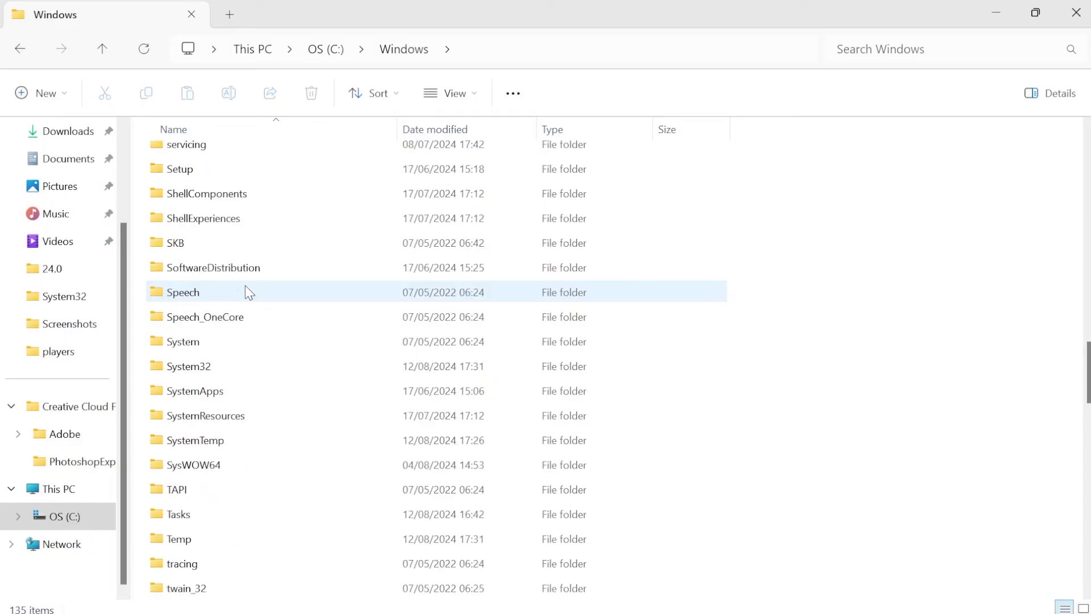
double_click(195, 367)
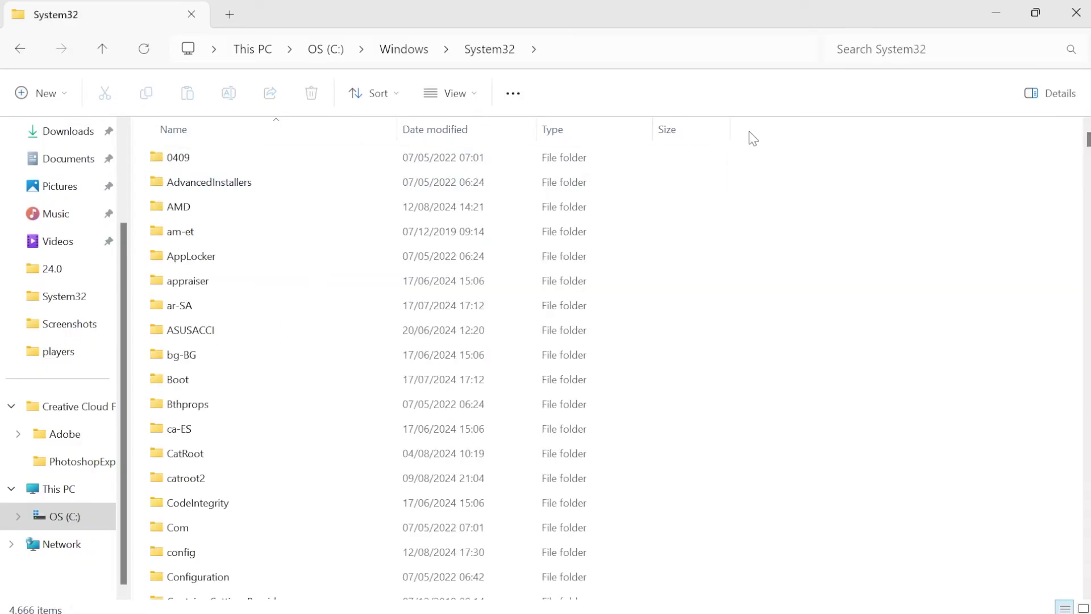
left_click(898, 49)
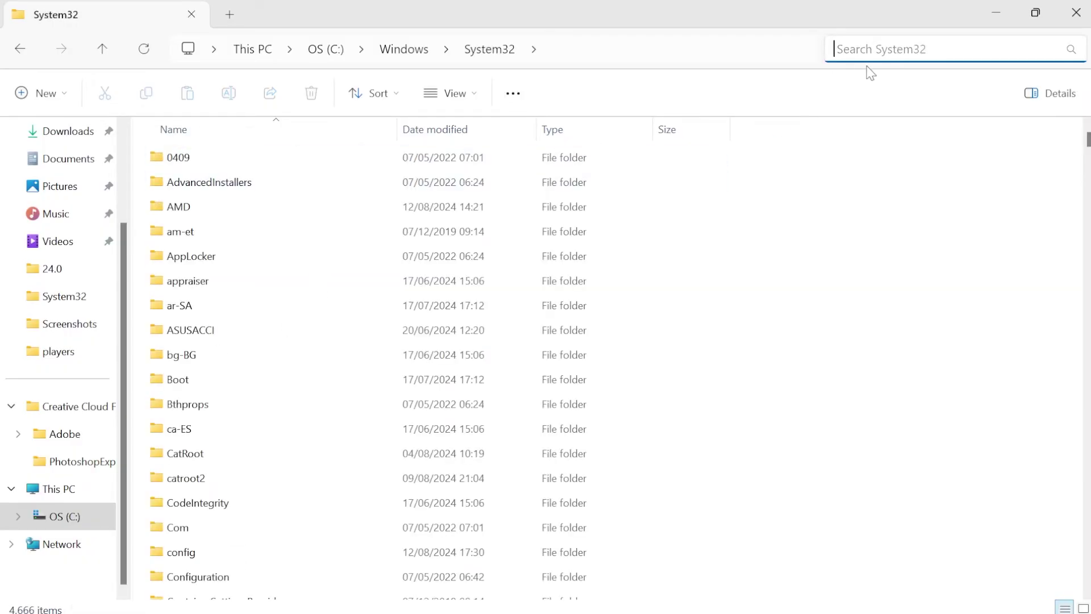
type("nv")
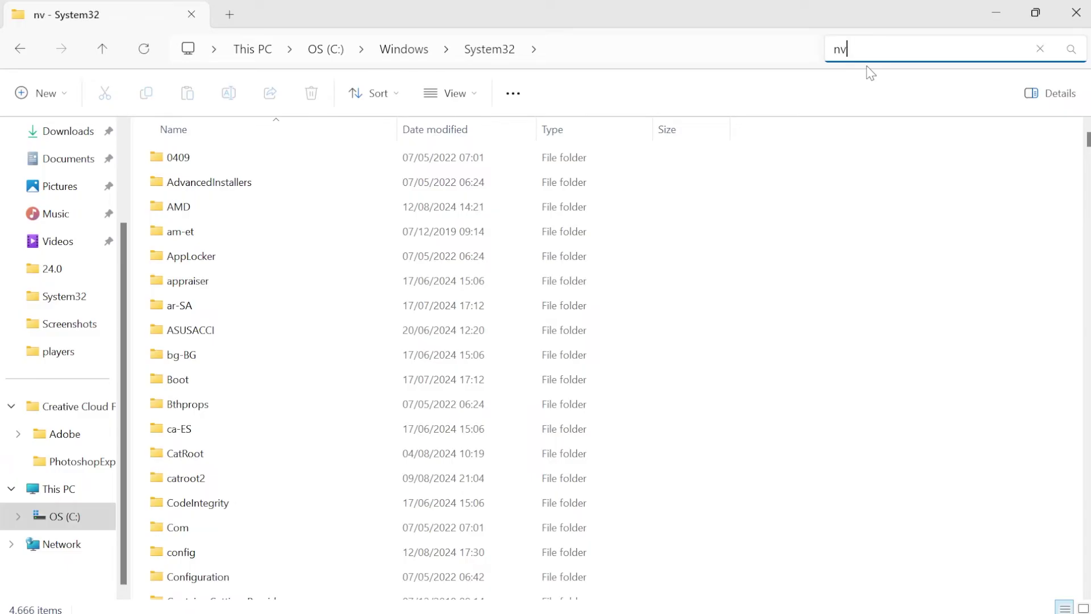
type("lddmk")
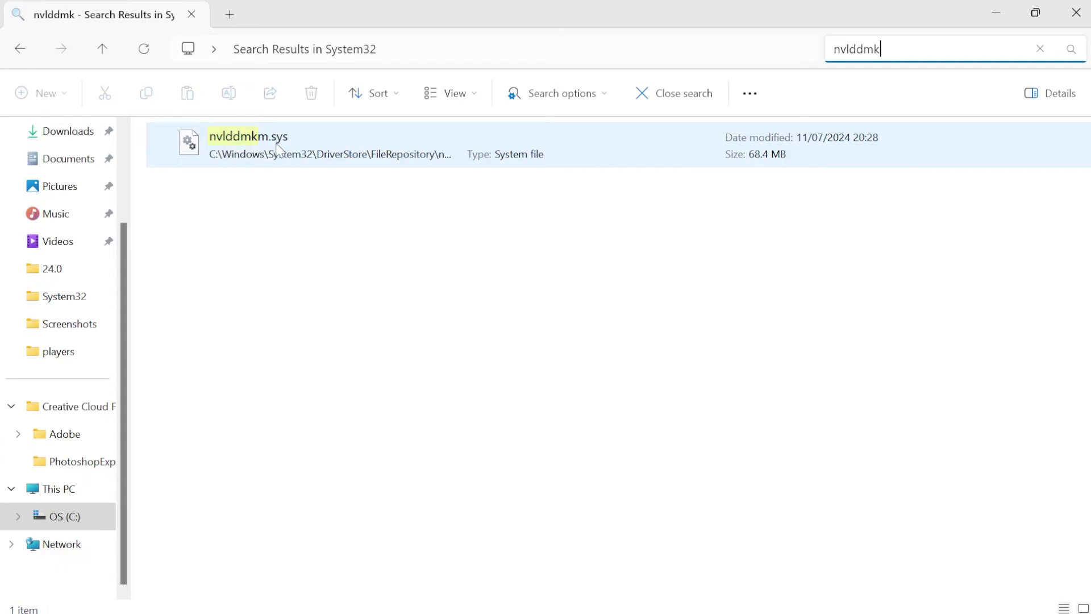
Step: Check in nvlddmkm.sys Security properties that SYSTEM has Full control, then close with OK
left_click(253, 148)
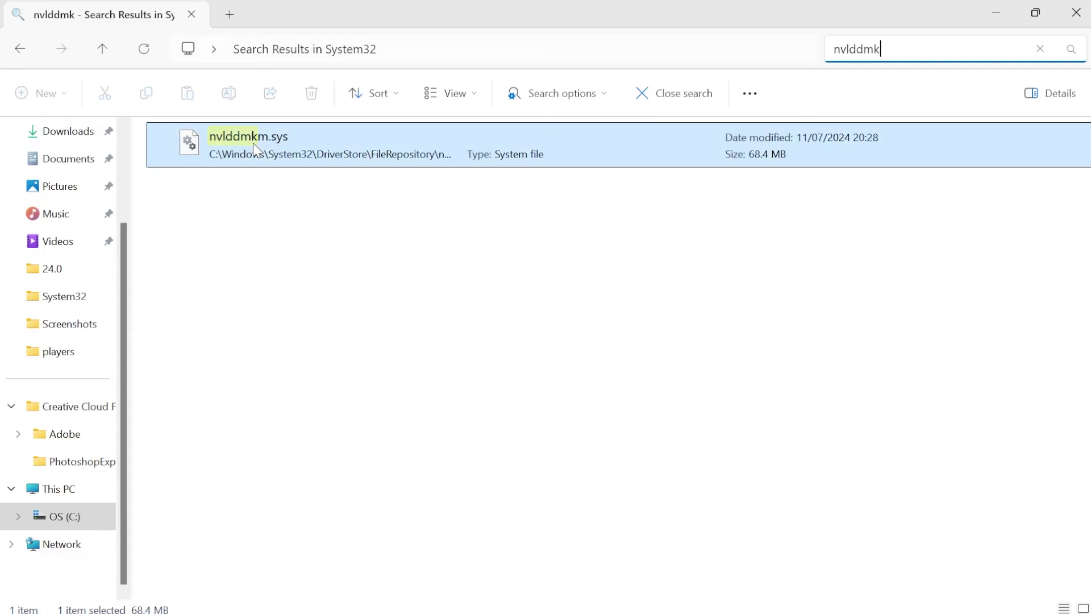
right_click(254, 143)
left_click(348, 344)
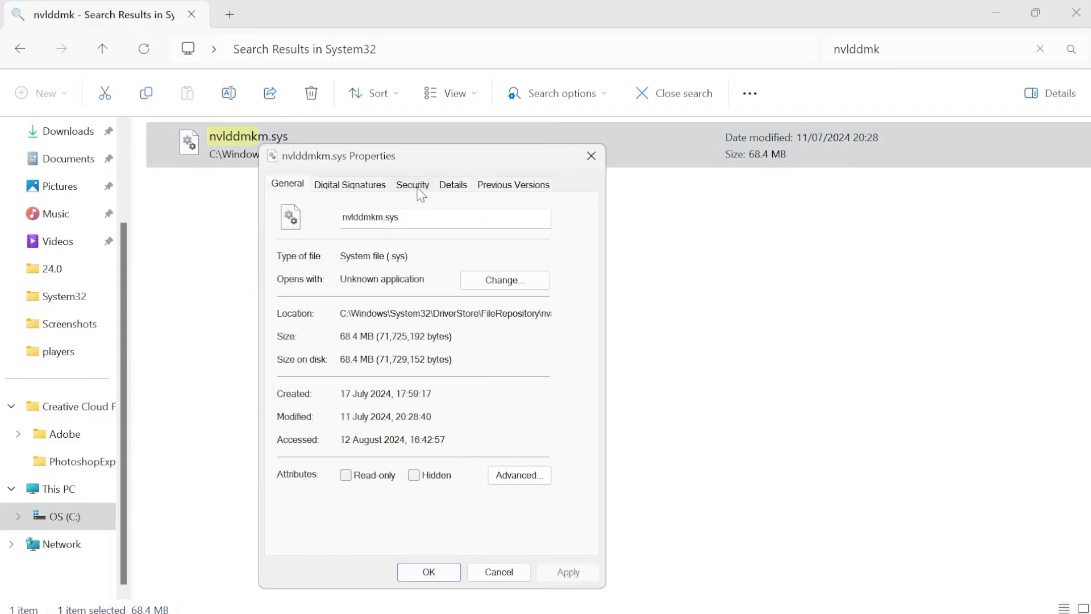
left_click(413, 184)
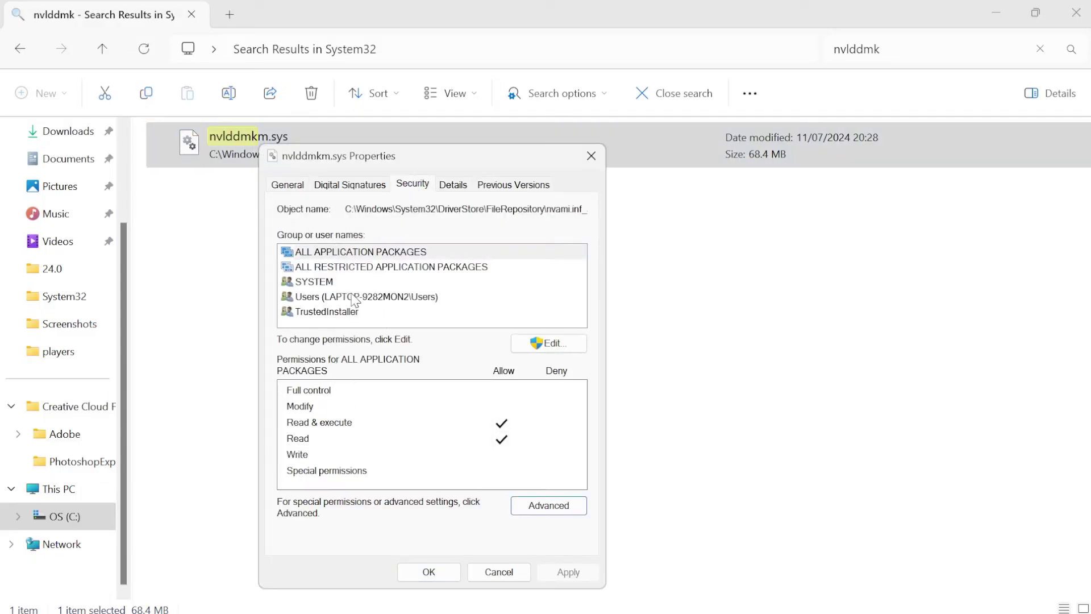
left_click(337, 281)
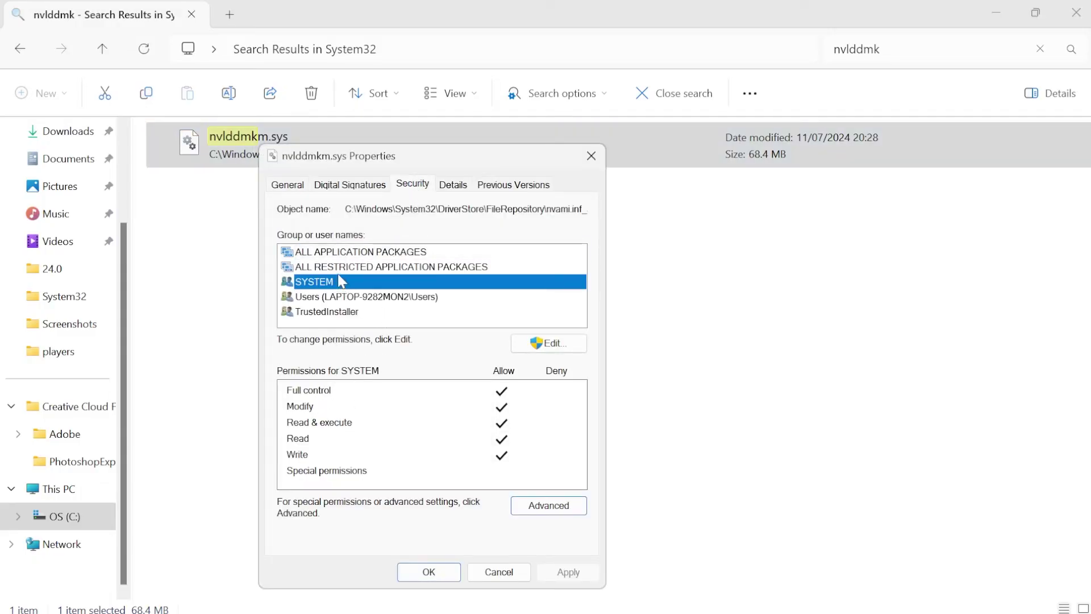
left_click(314, 392)
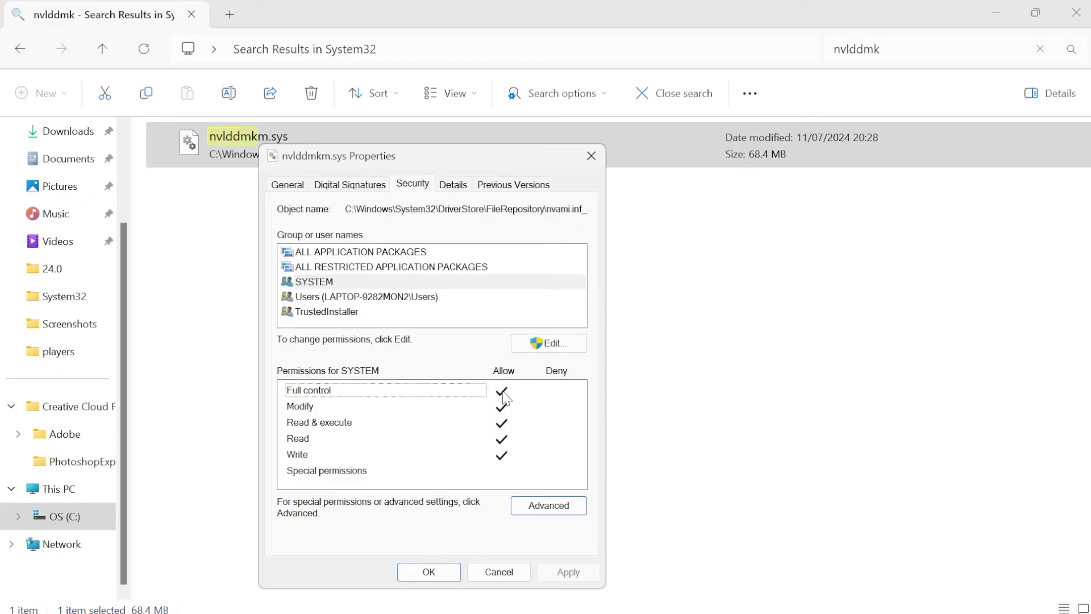
left_click(430, 571)
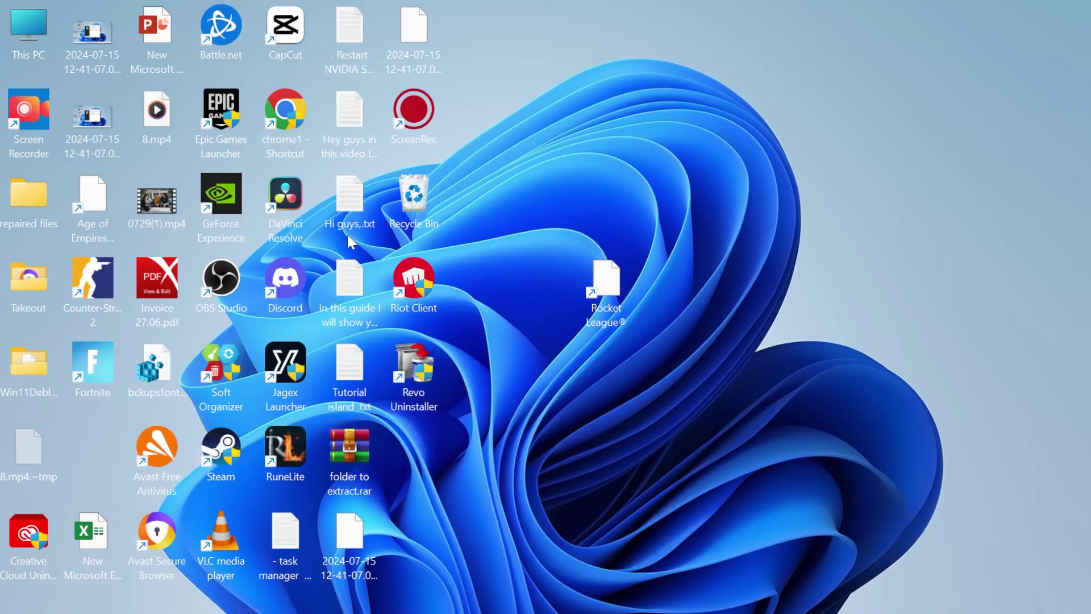
Step: Launch Discord and go to the Advanced page of User Settings
double_click(287, 284)
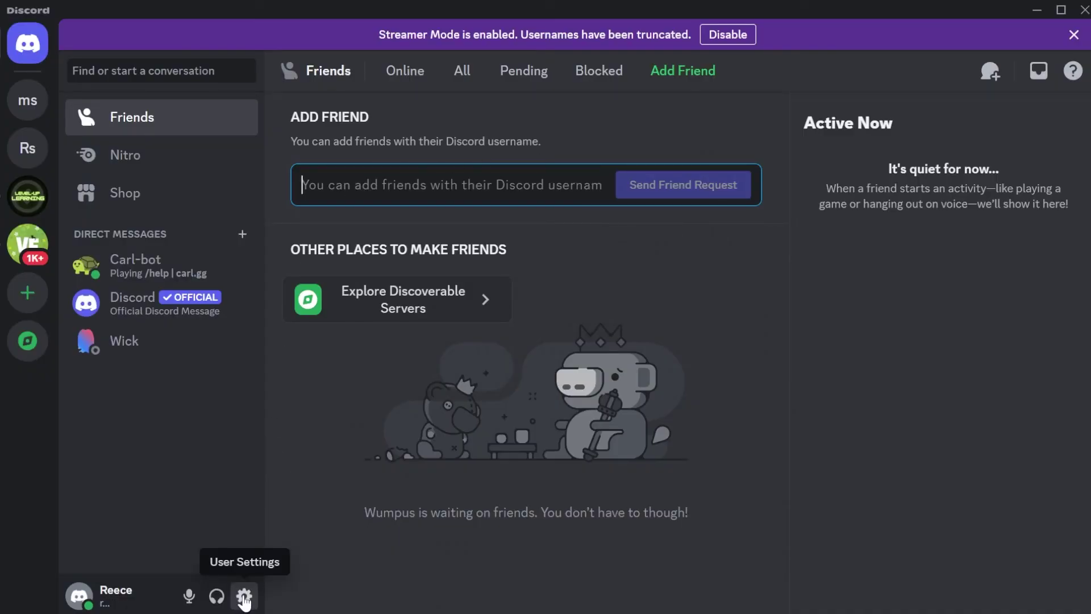
left_click(244, 597)
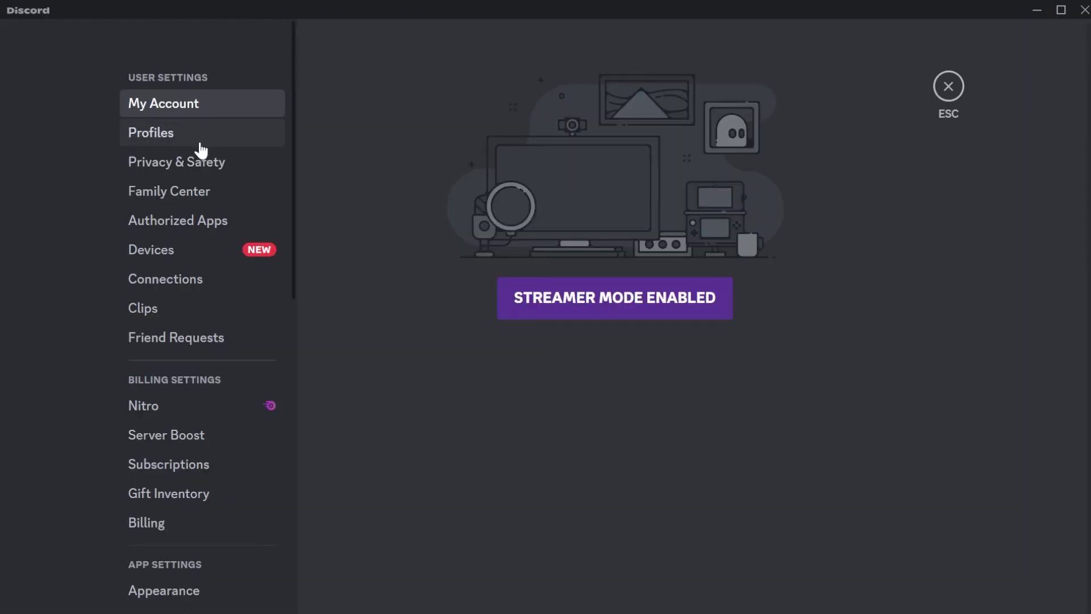
scroll(148, 296, "down", 5)
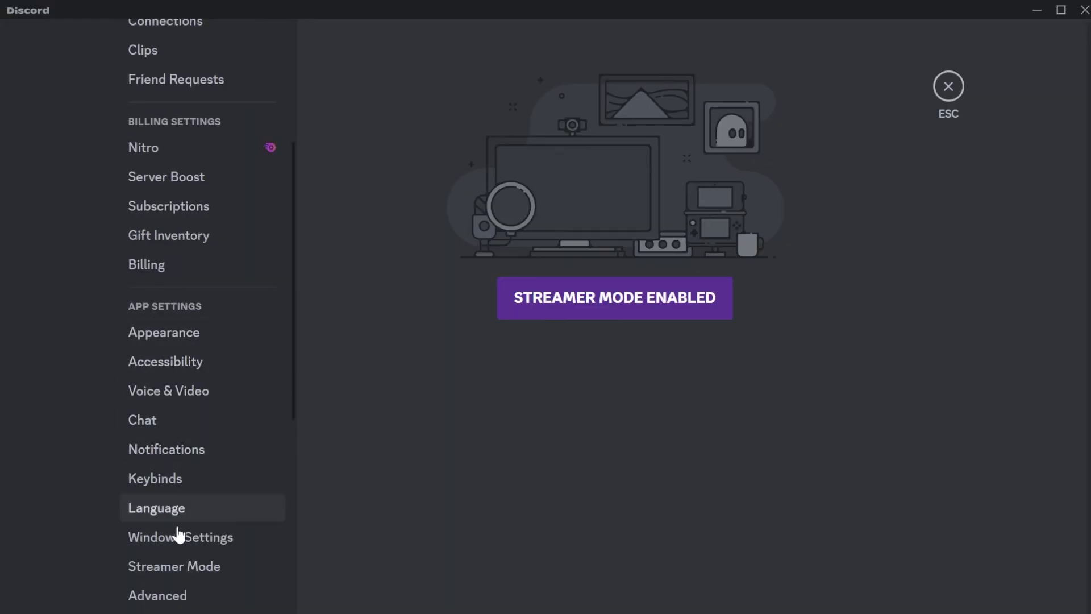
scroll(174, 546, "down", 2)
left_click(169, 510)
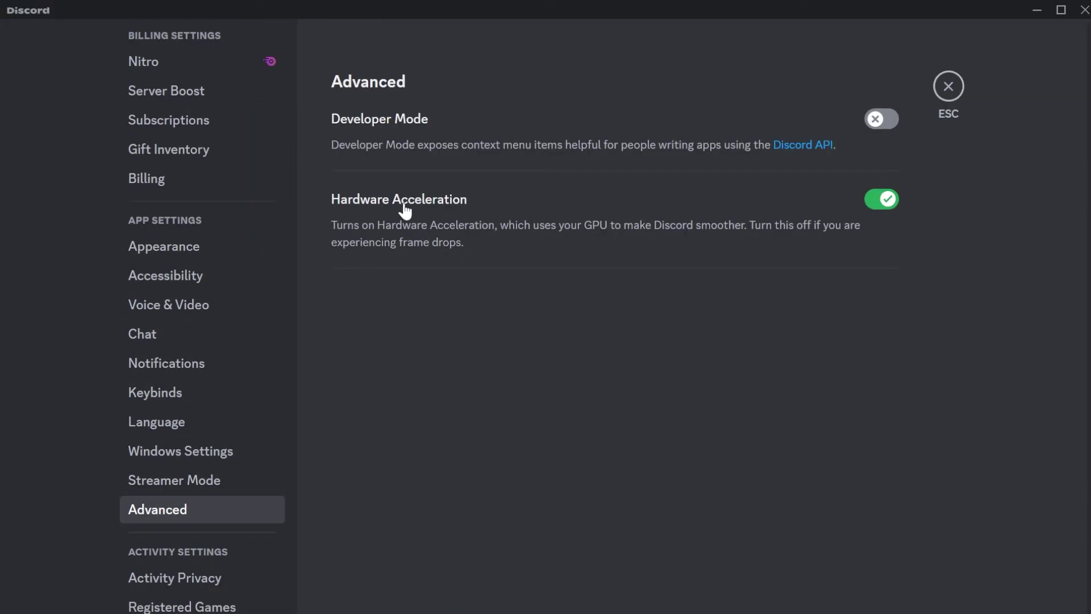
Step: Switch off Hardware Acceleration, confirm the restart, and minimise Discord
left_click(880, 203)
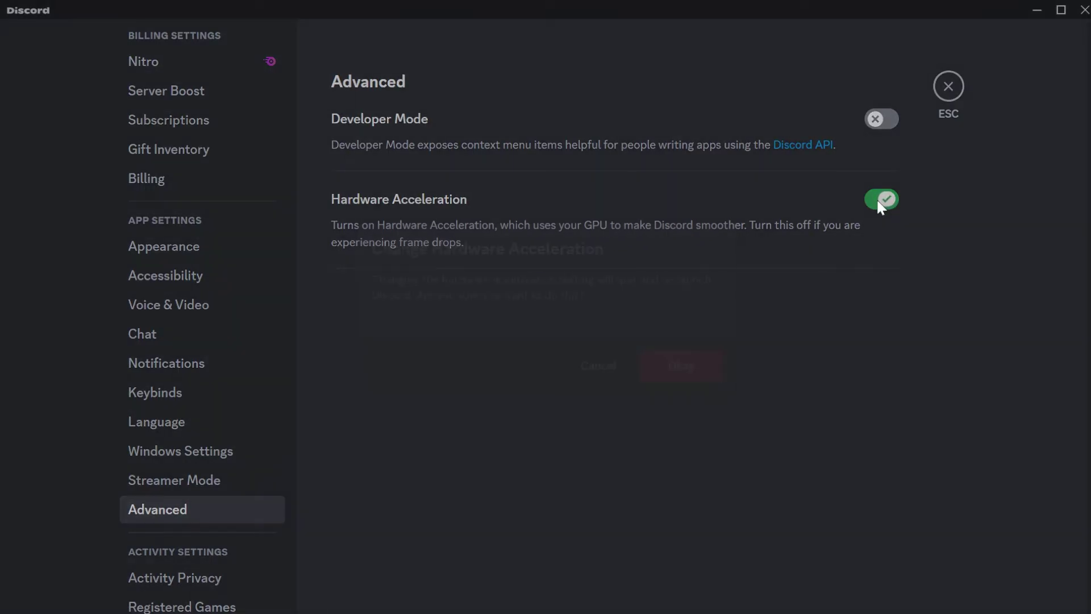
left_click(690, 370)
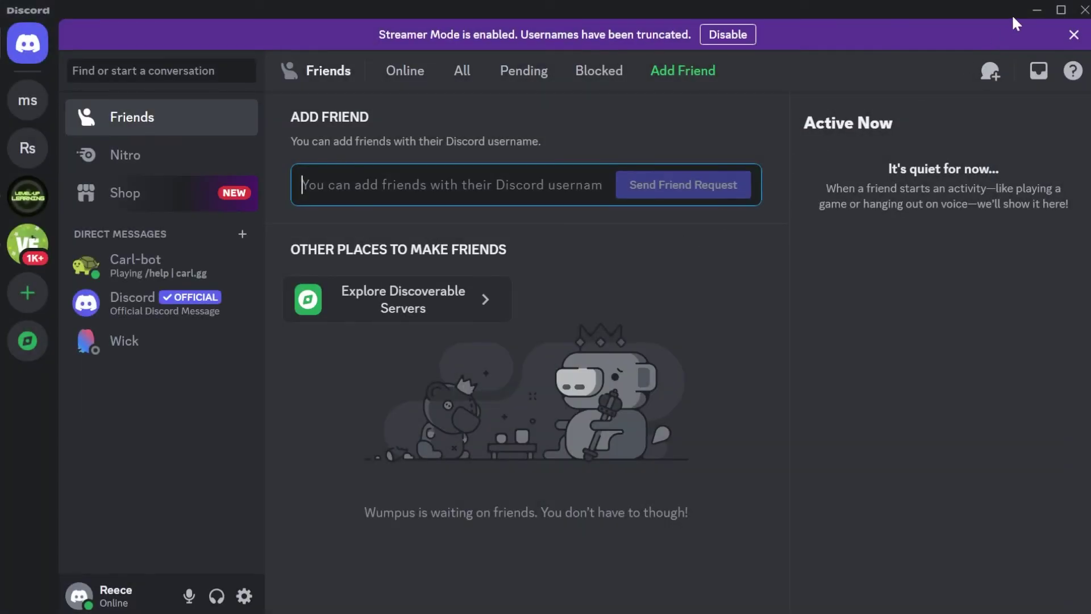
left_click(1036, 10)
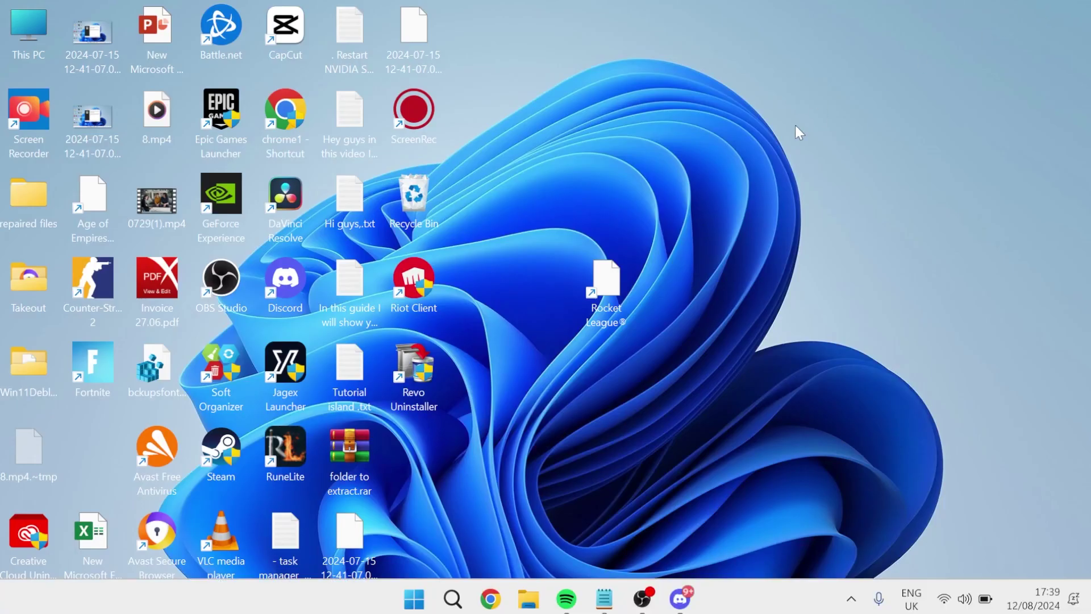